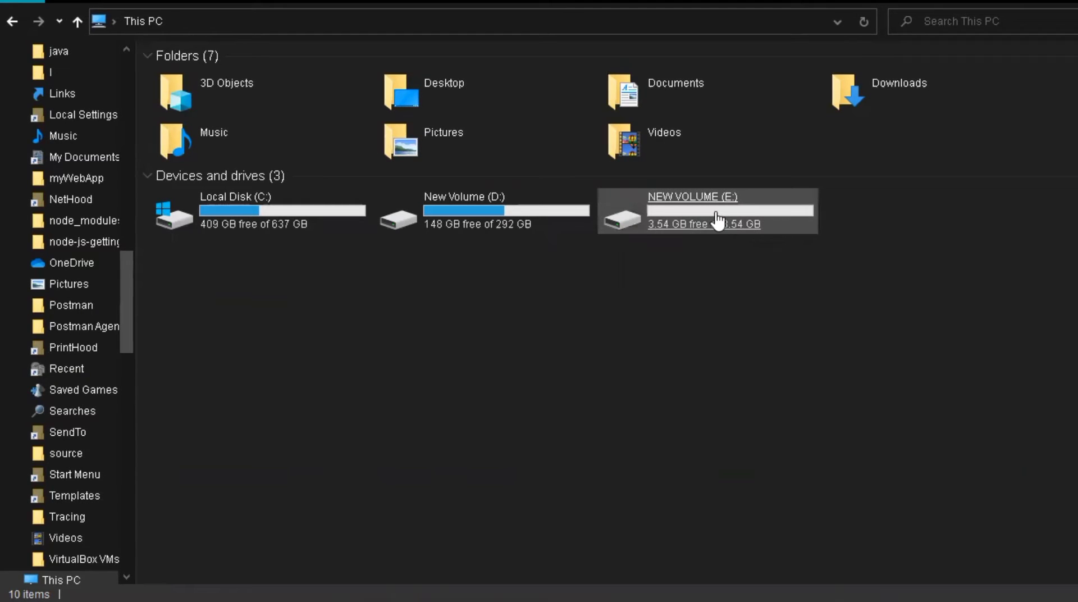
Open the NEW VOLUME (E:) drive to check its contents and return to This PC
left_click(698, 225)
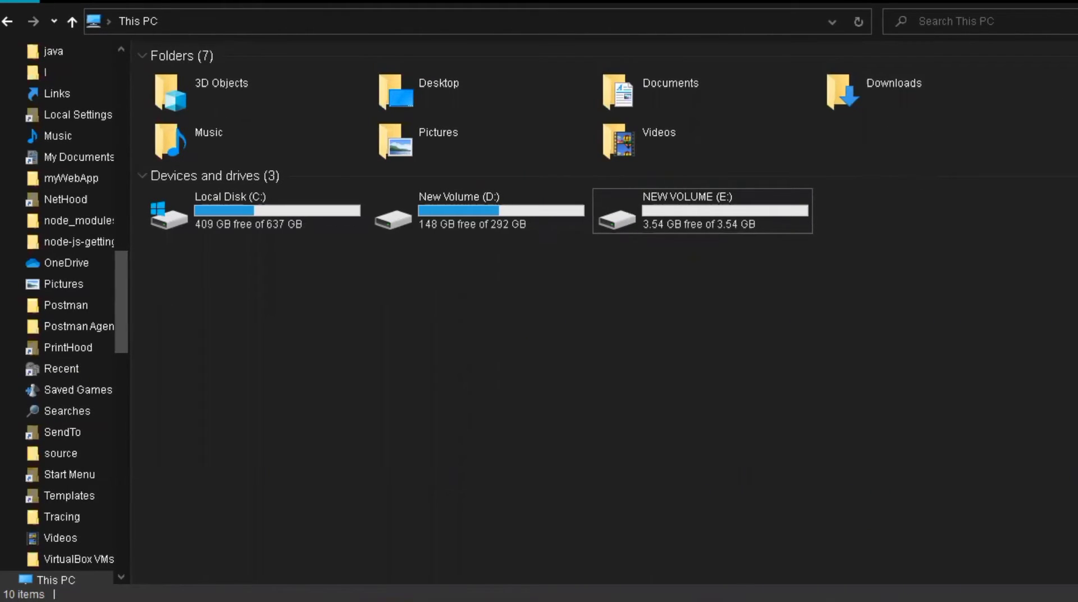
double_click(689, 226)
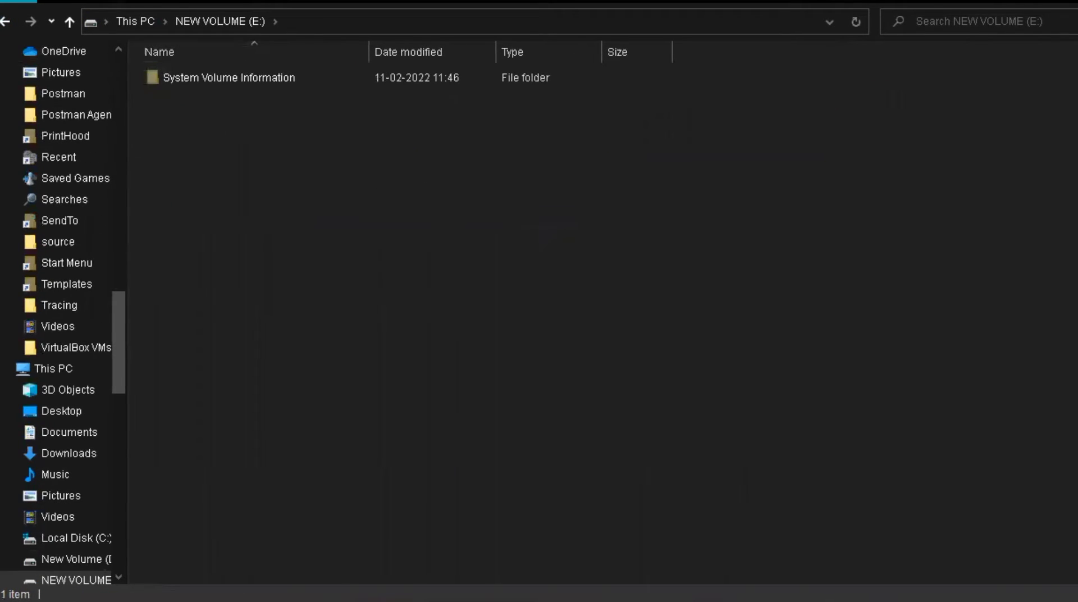
left_click(6, 21)
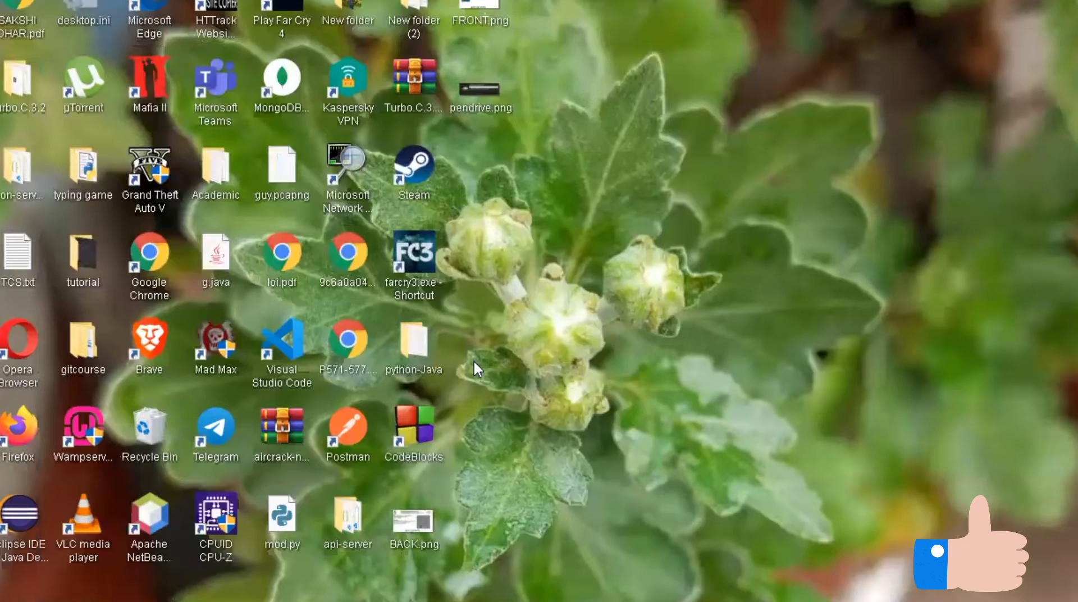
Search for the disk partition tool, open Disk Management and maximize its window
key("super")
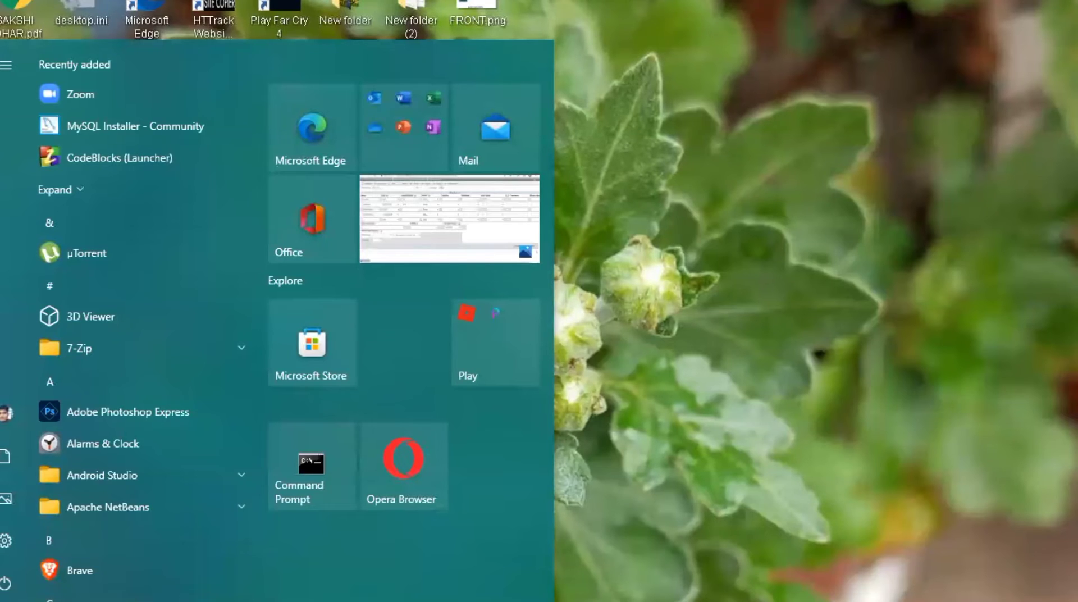
type("part")
key("Escape")
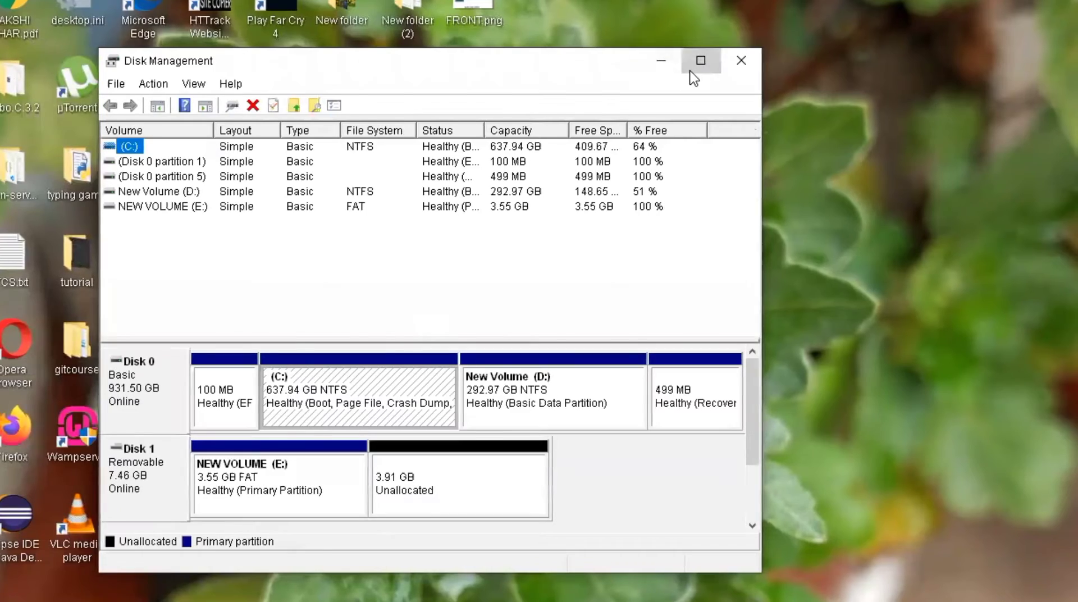
left_click(695, 66)
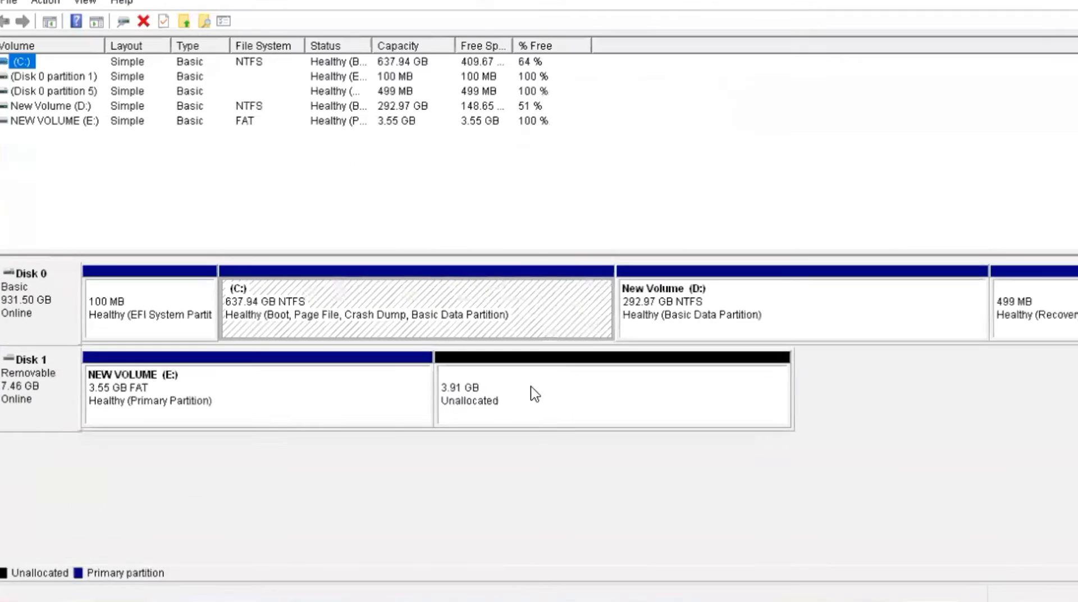
Examine the allocated and unallocated space on Disk 1 and compare it with the E: drive in File Explorer
left_click(475, 411)
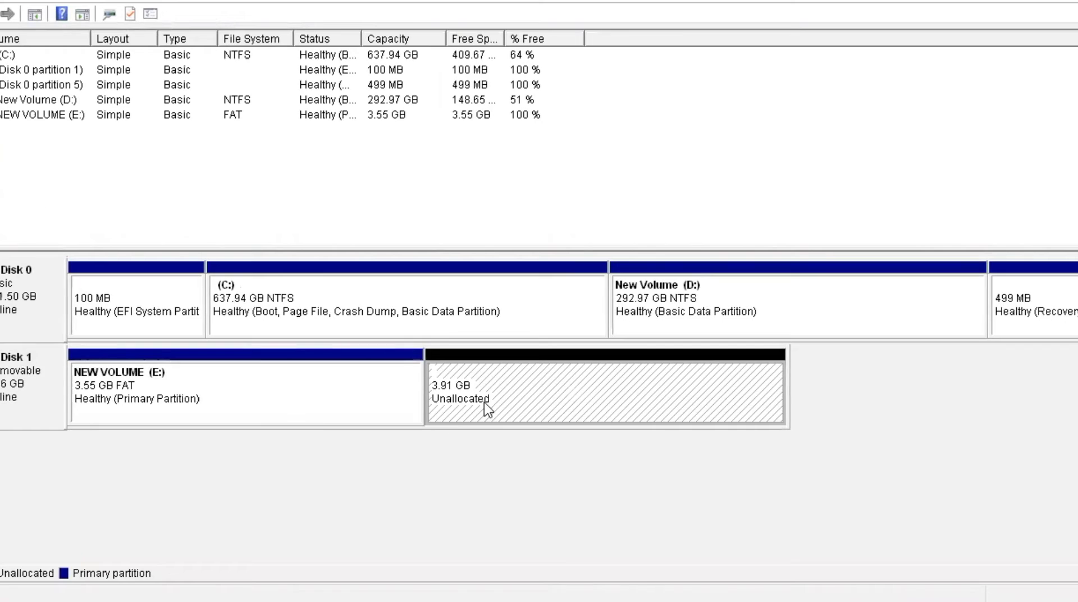
left_click(269, 410)
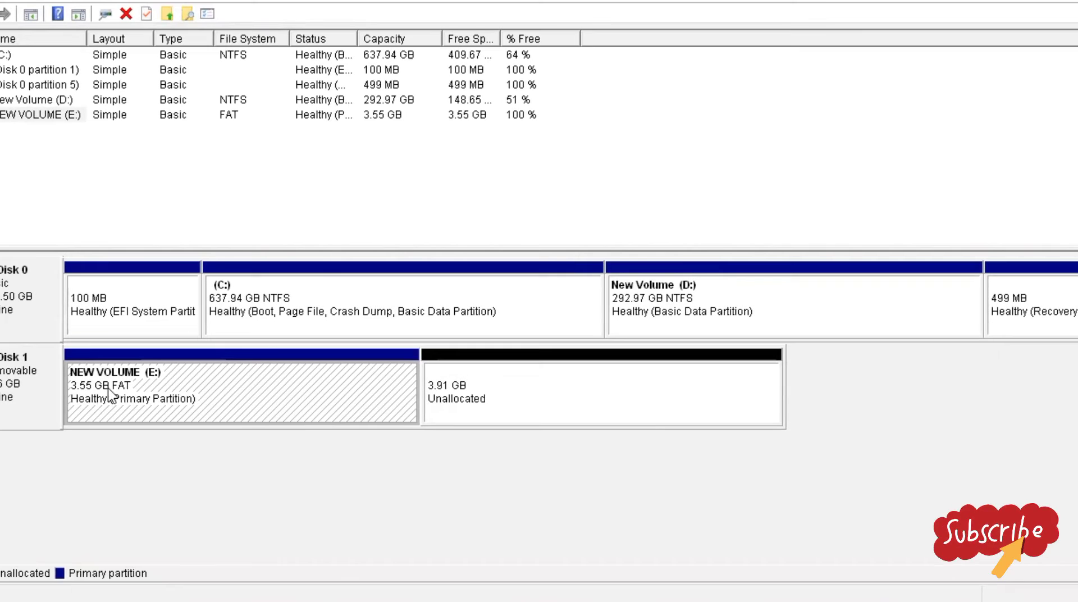
left_click(5, 391)
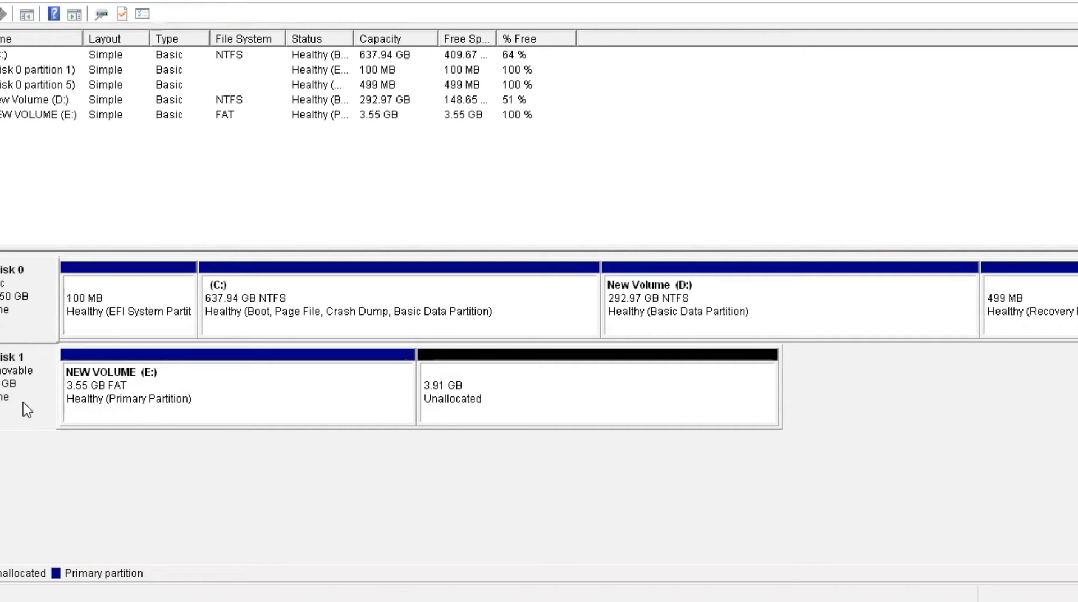
left_click(518, 407)
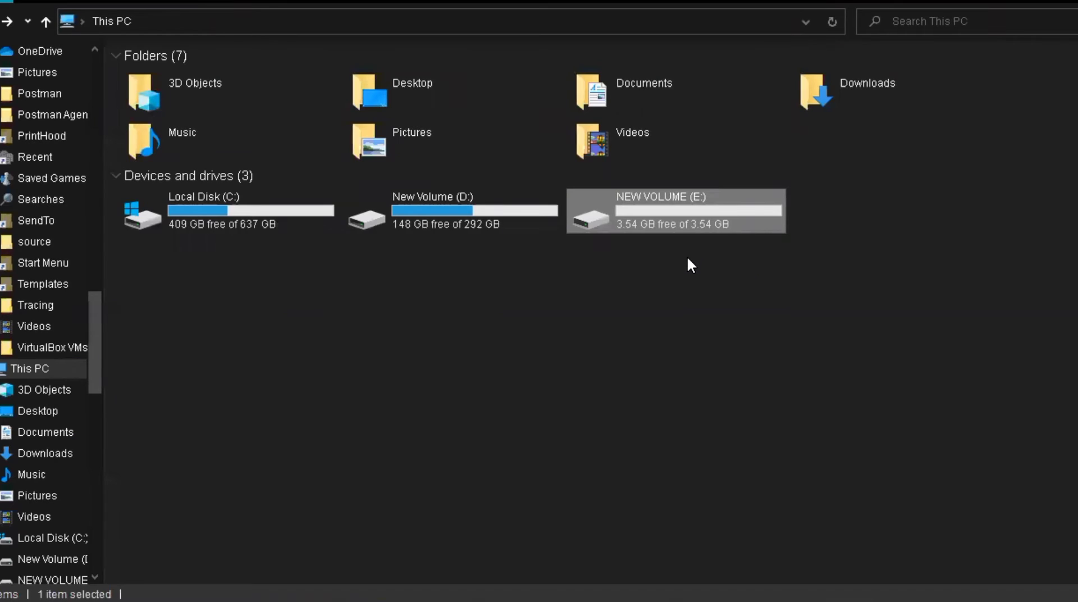
left_click(688, 259)
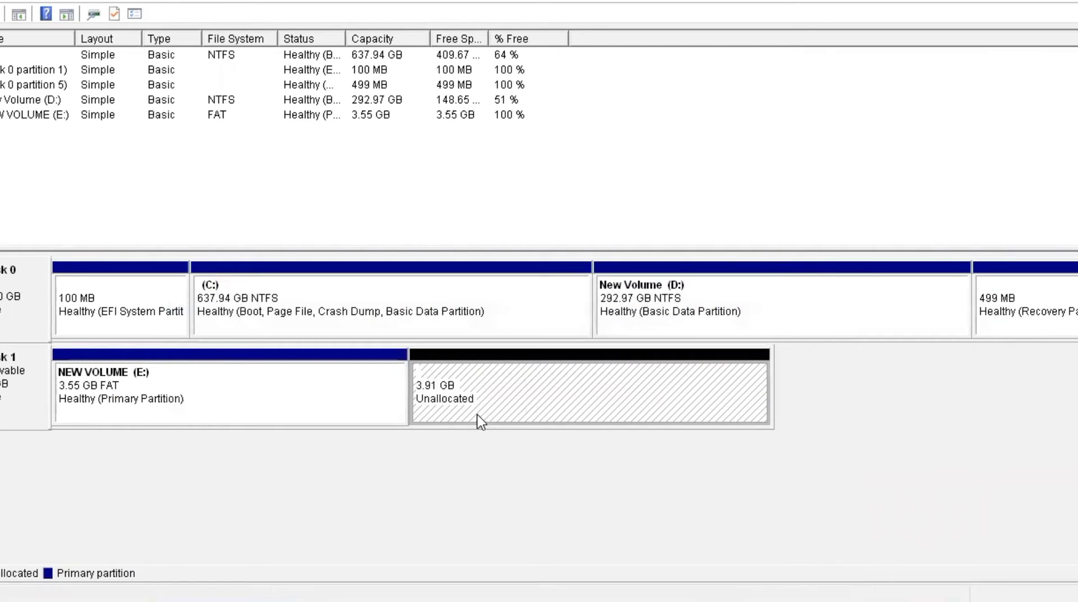
Start a new simple volume in Disk 1's unallocated space with a size of 3999 MB and drive letter S
right_click(477, 415)
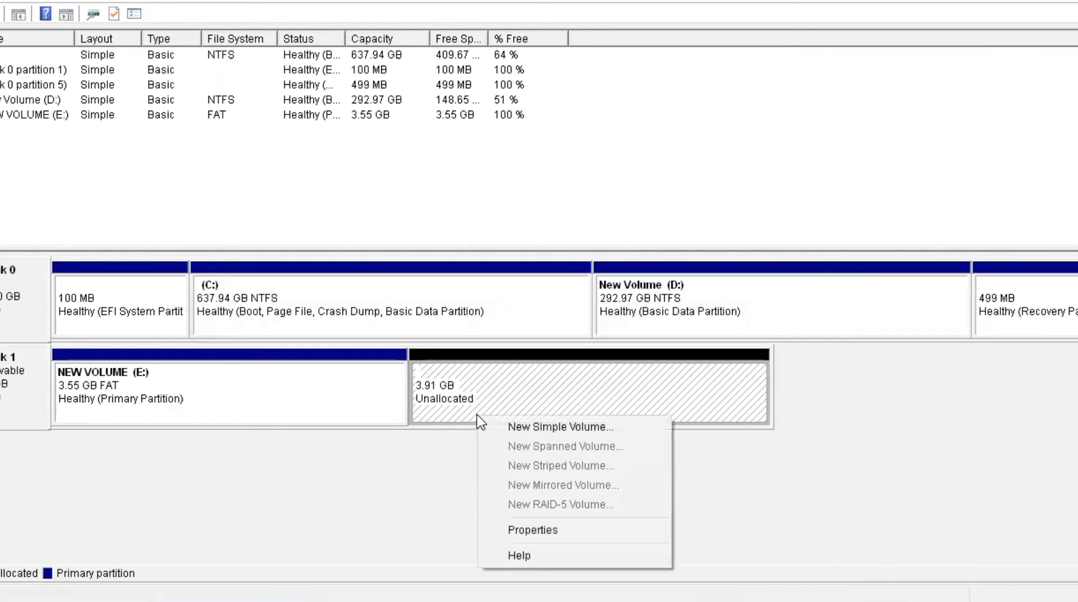
left_click(513, 426)
left_click(290, 371)
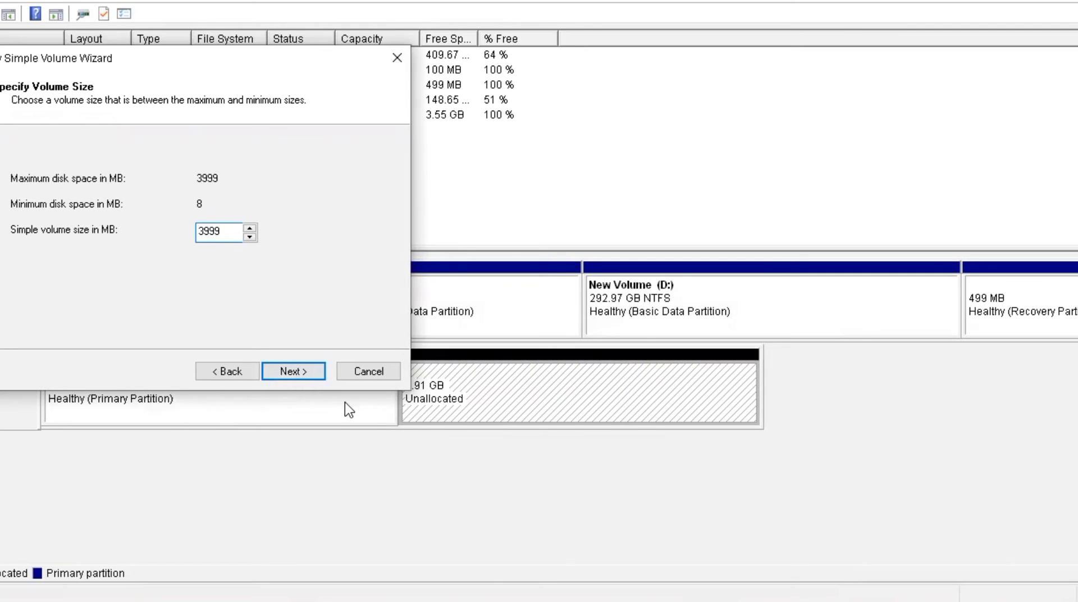
left_click(295, 375)
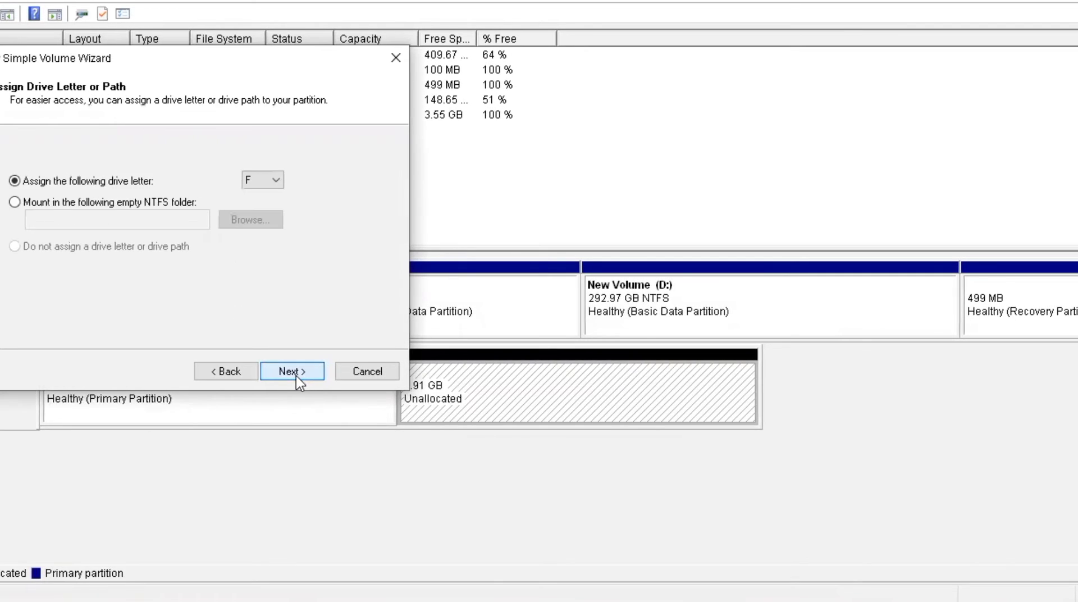
left_click(261, 192)
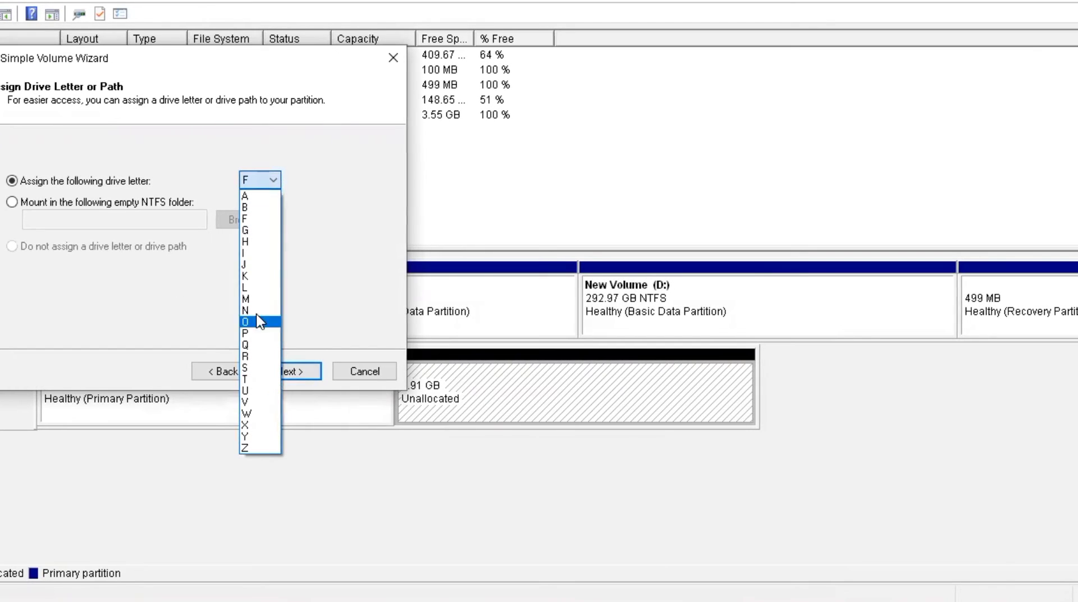
left_click(254, 369)
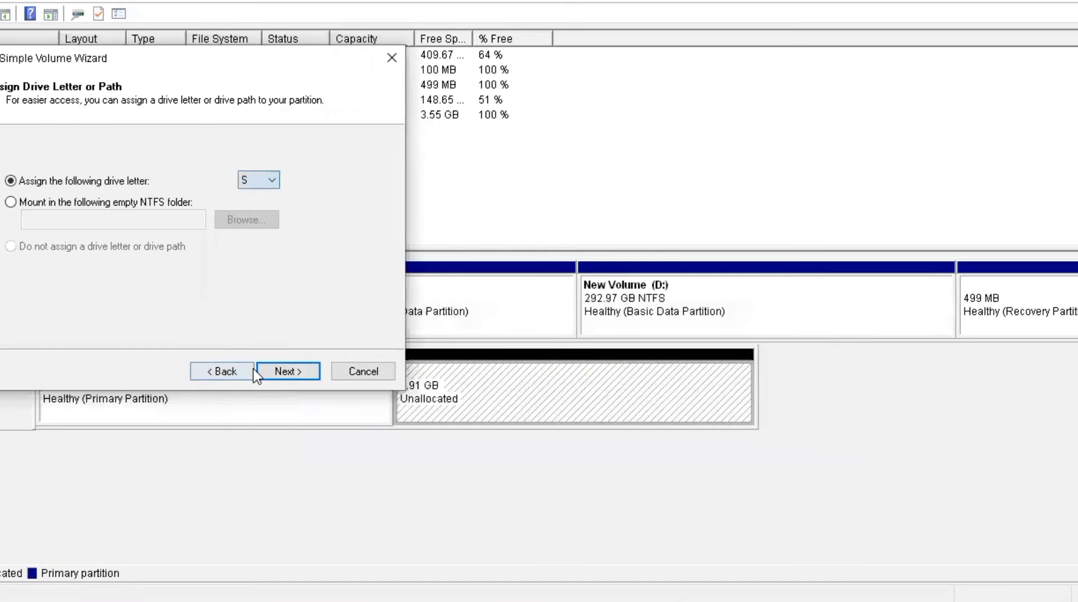
left_click(277, 373)
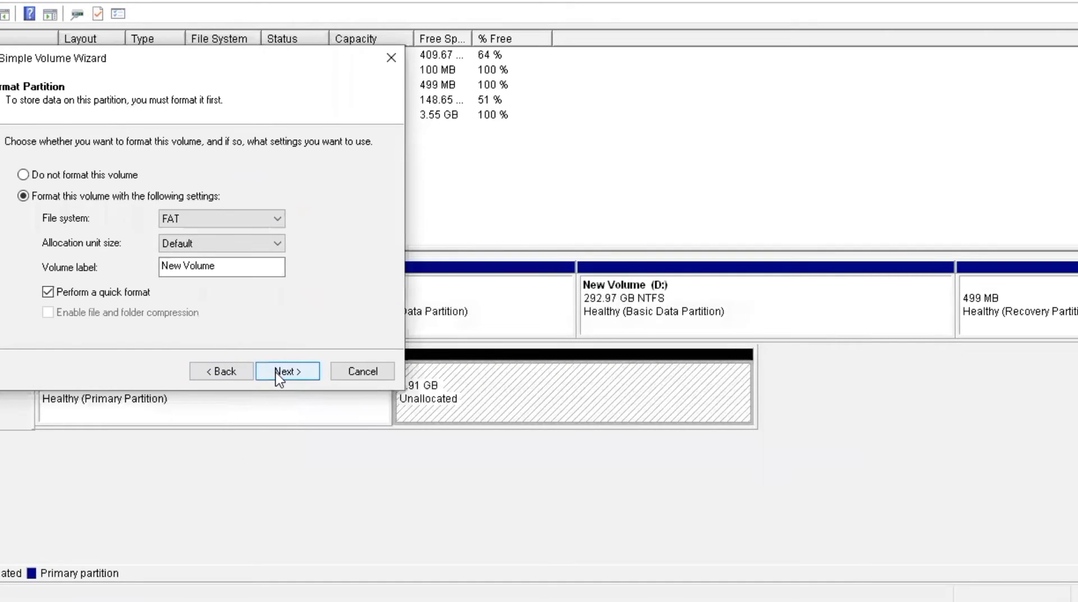
Keep FAT as the file system and set the new volume's label to Pen_drive
left_click(207, 220)
left_click(207, 220)
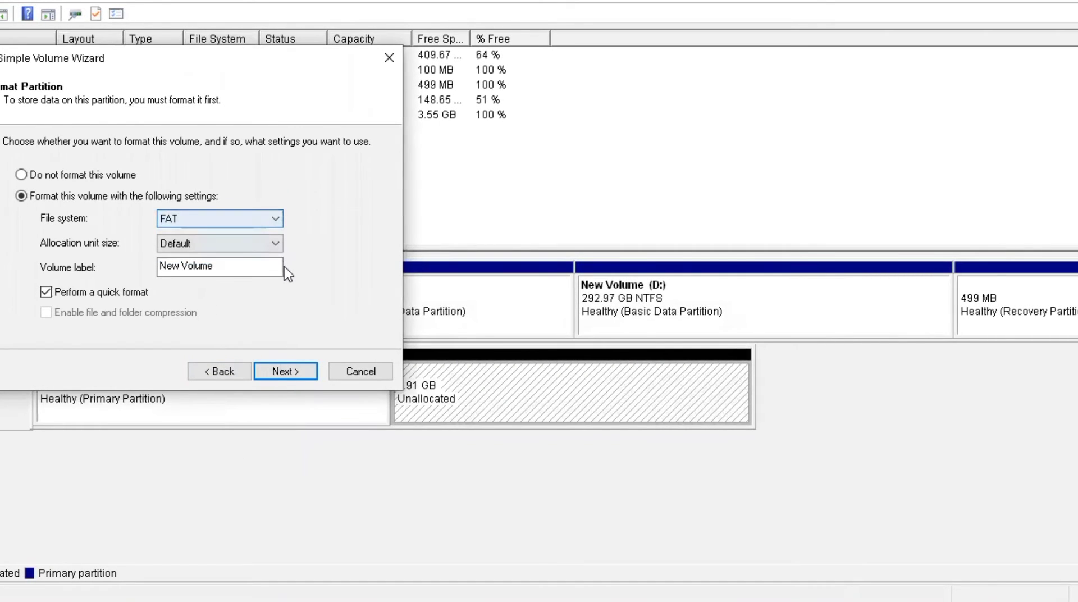
left_click(254, 266)
double_click(201, 267)
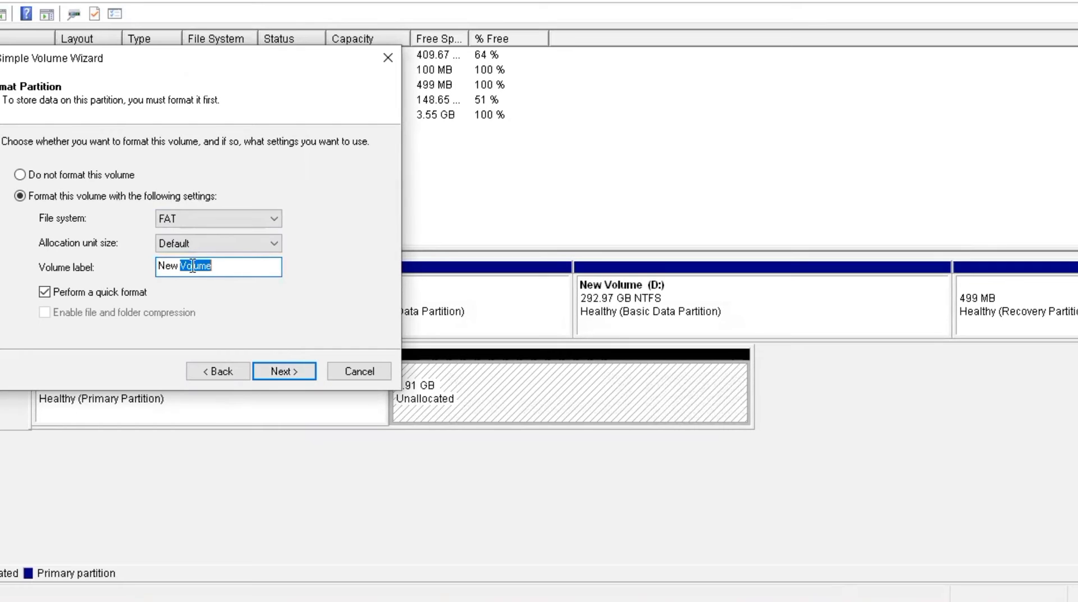
left_click_drag(245, 269, 109, 247)
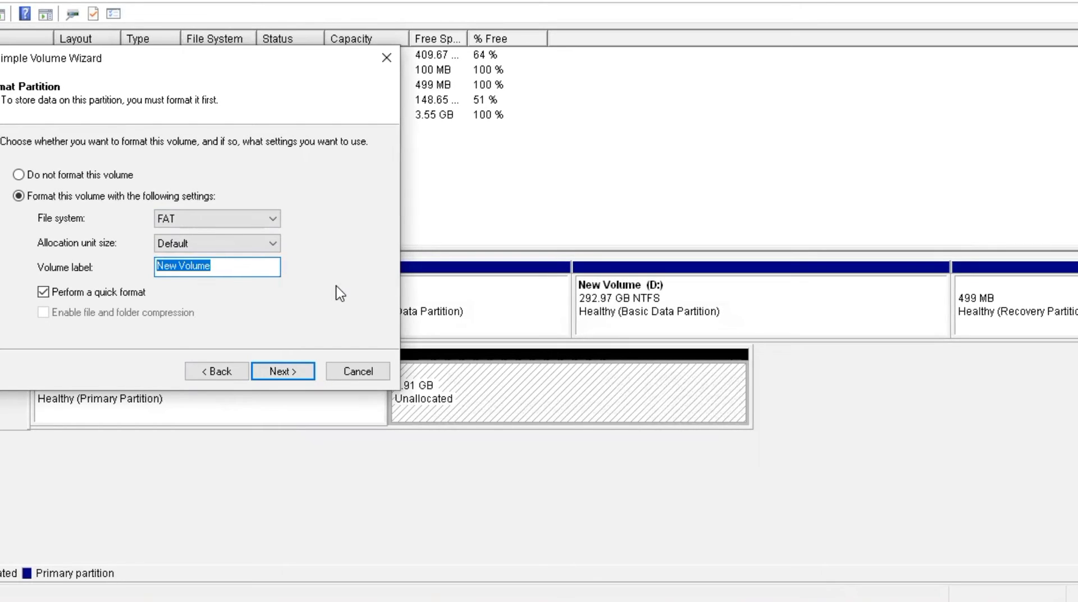
type("Pen d")
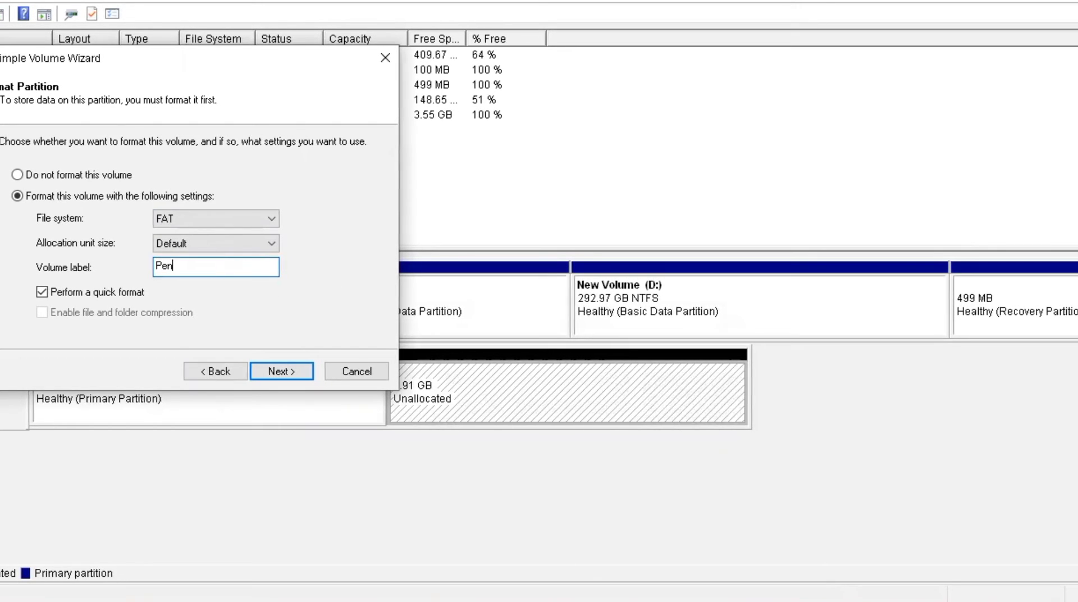
type("rive")
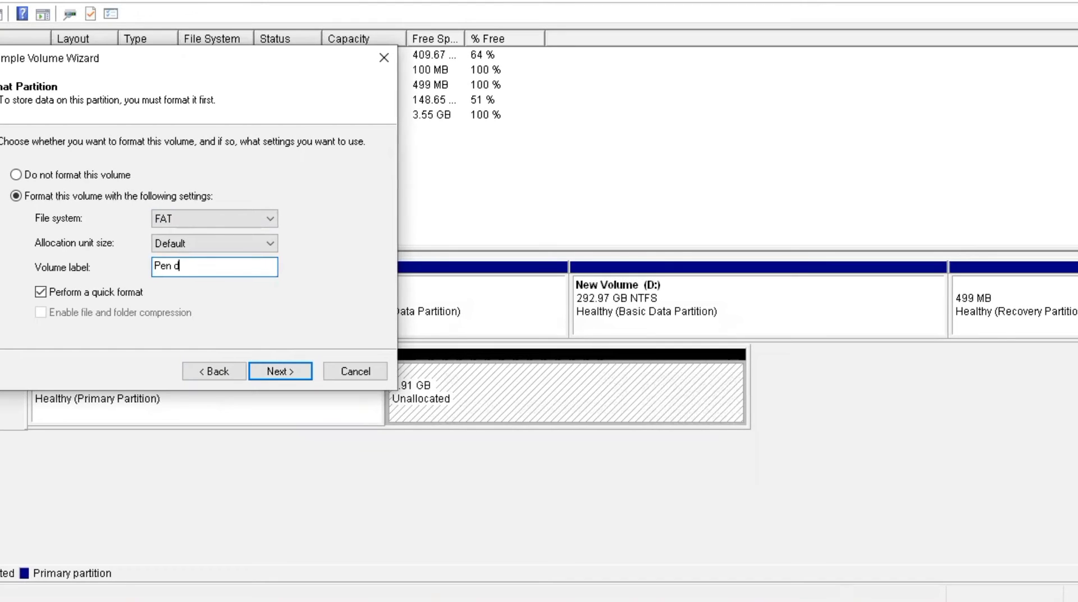
left_click(174, 265)
key("BackSpace")
type("_")
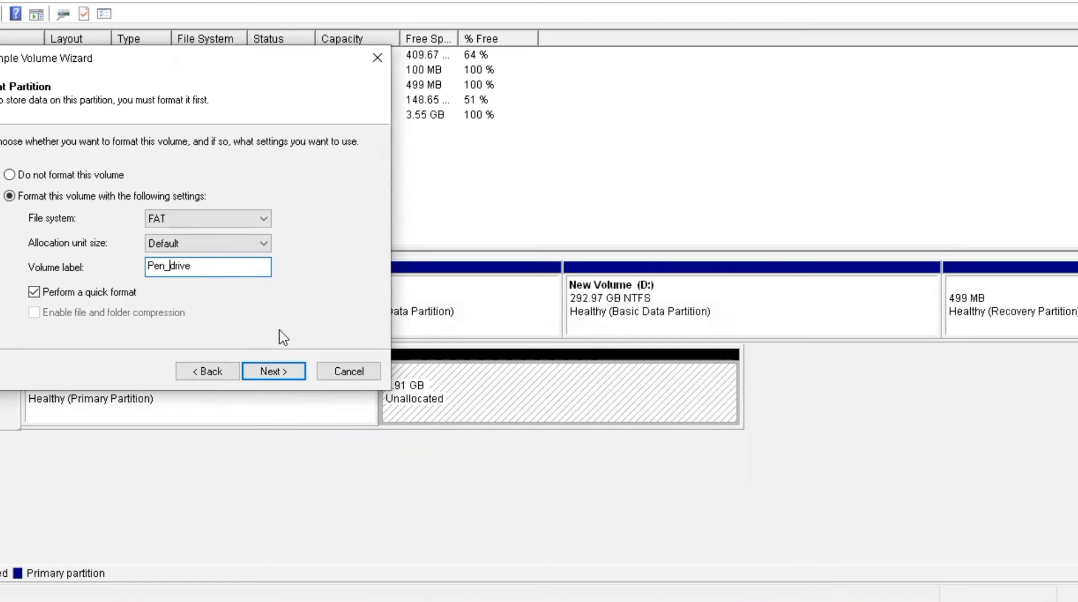
Accept the FAT compatibility warning and finish creating the Pen_drive volume
left_click(260, 366)
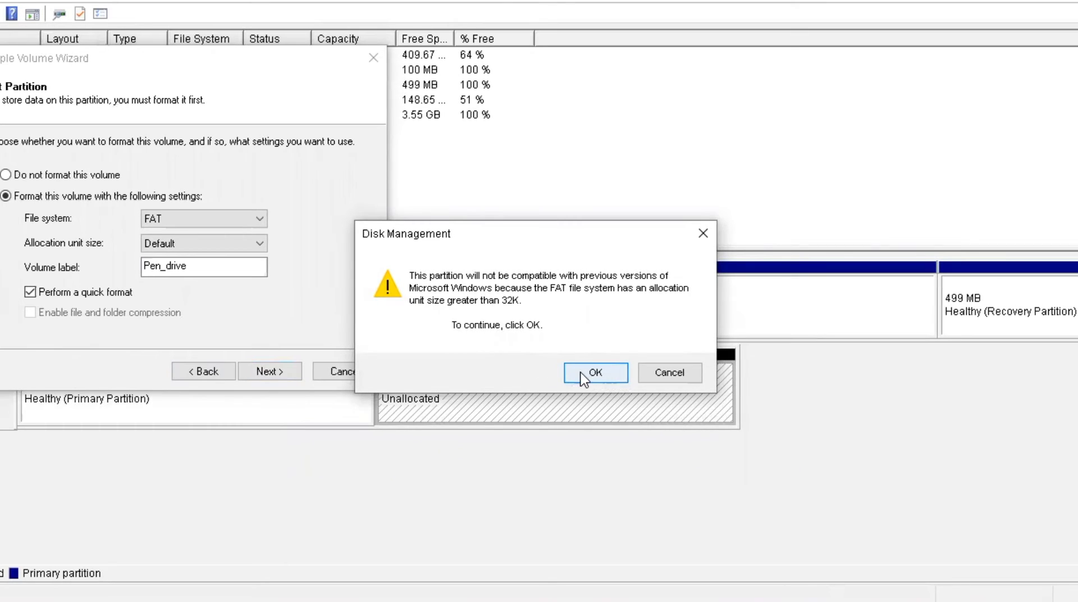
left_click(598, 374)
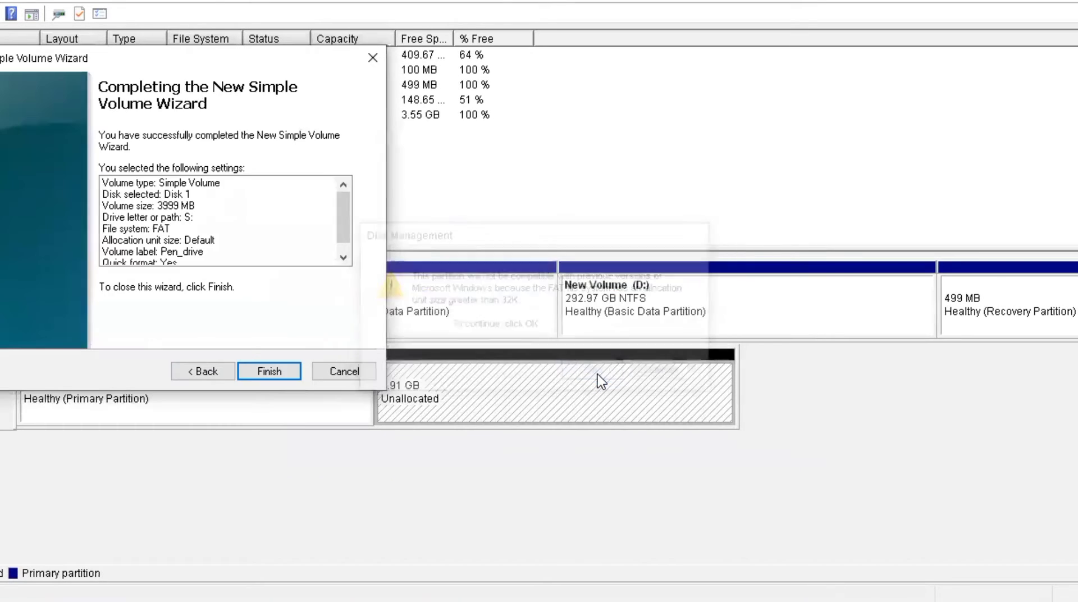
left_click(256, 370)
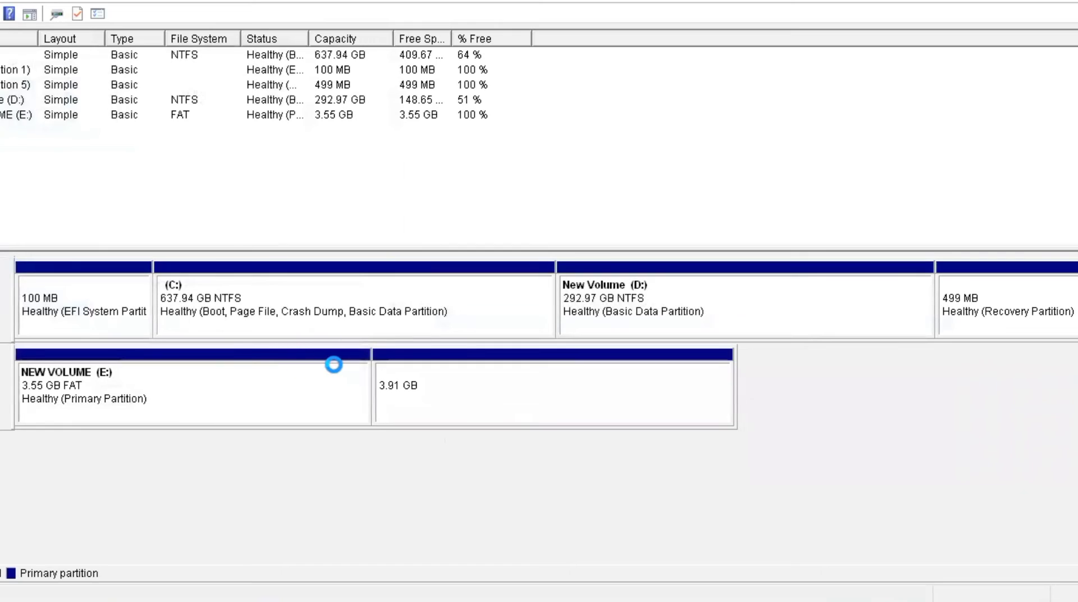
Inspect the NEW VOLUME (E:) and PEN_DRIVE (S:) partitions on Disk 1
left_click(110, 419)
left_click(482, 416)
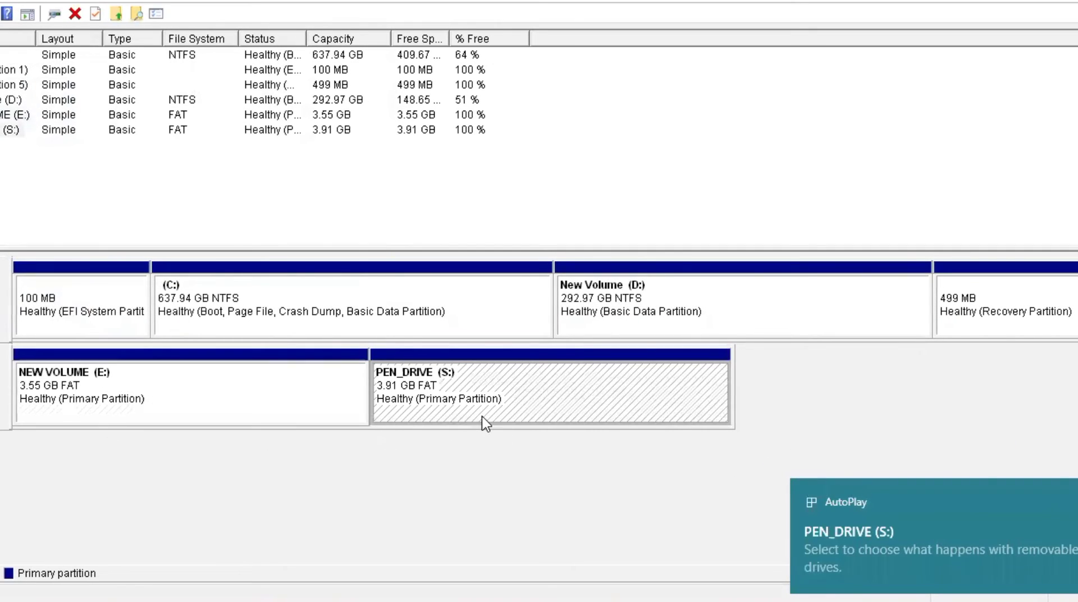
left_click(254, 402)
left_click(444, 413)
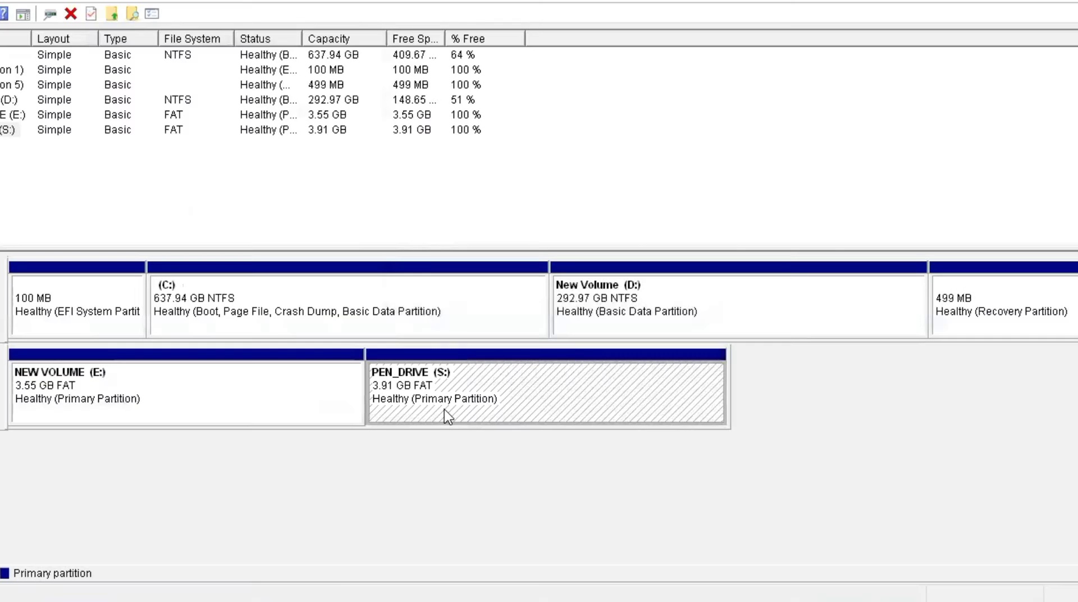
Delete both volumes on Disk 1, NEW VOLUME (E:) and PEN_DRIVE (S:), agreeing to erase their data
left_click(217, 396)
right_click(219, 401)
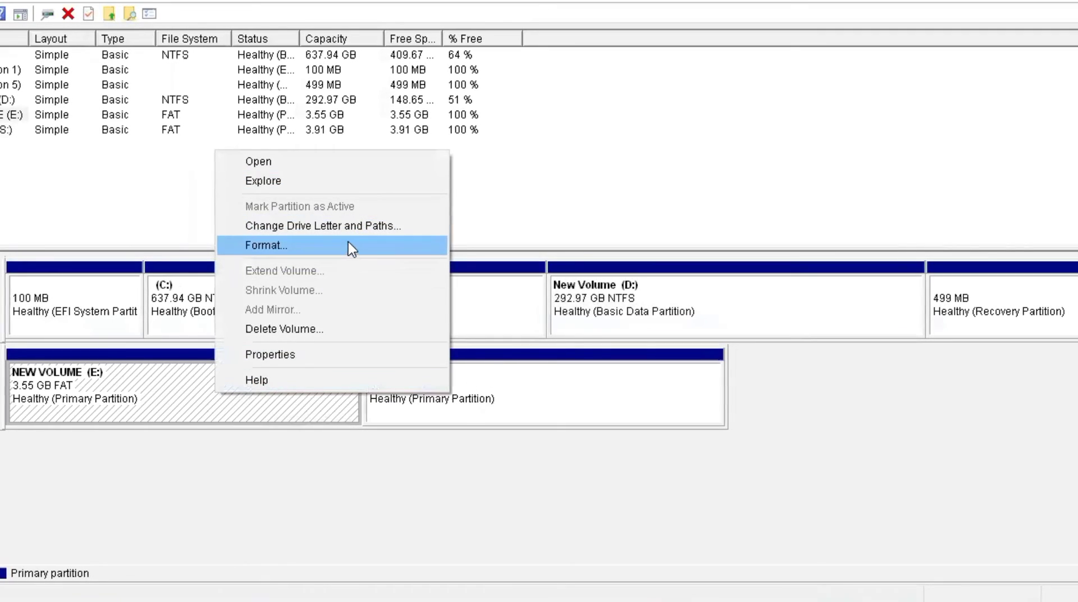
left_click(302, 329)
left_click(582, 357)
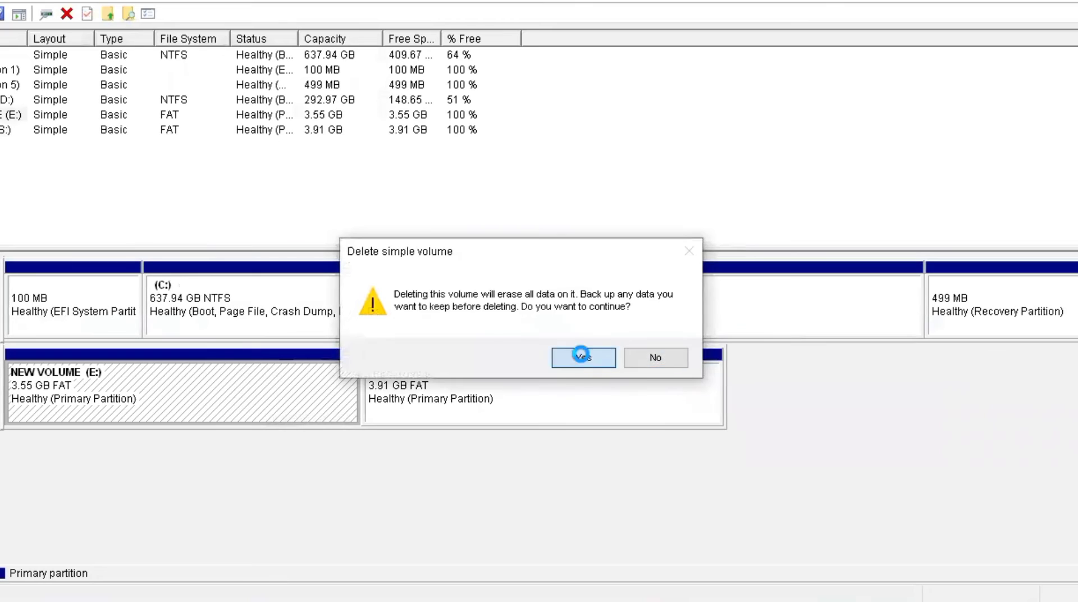
right_click(412, 409)
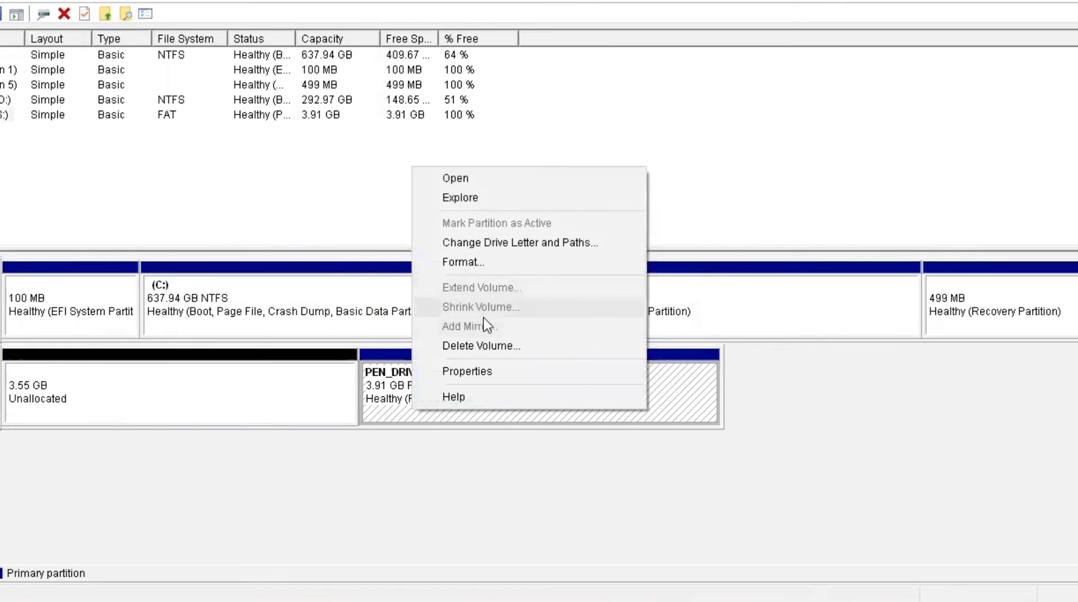
left_click(473, 346)
left_click(609, 357)
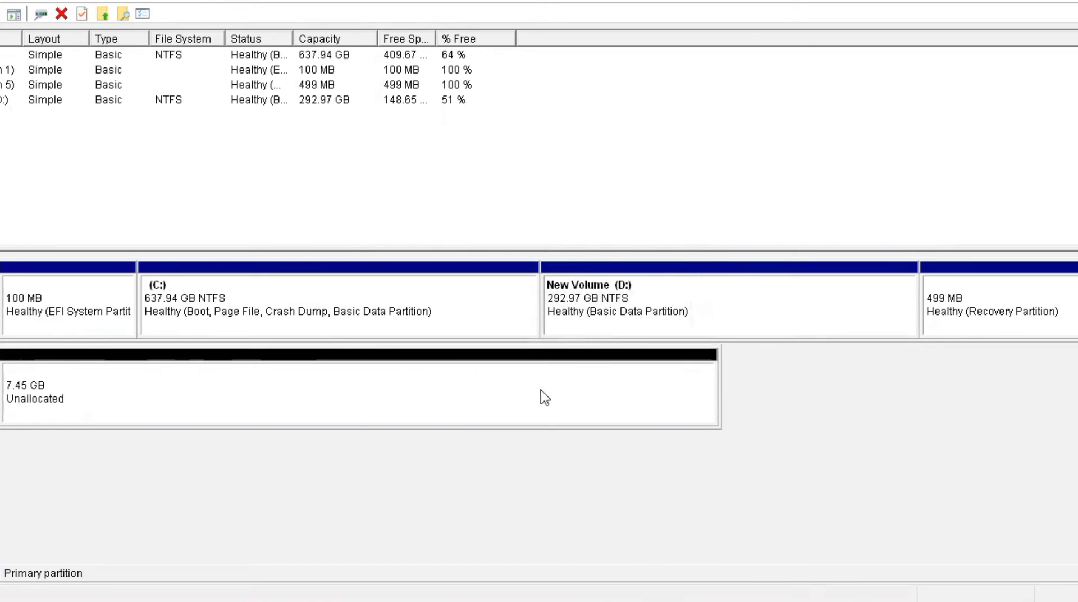
Create a 7632 MB simple volume on Disk 1's unallocated space with drive letter S, quick-formatted as FAT32 and labelled New Volume
right_click(73, 378)
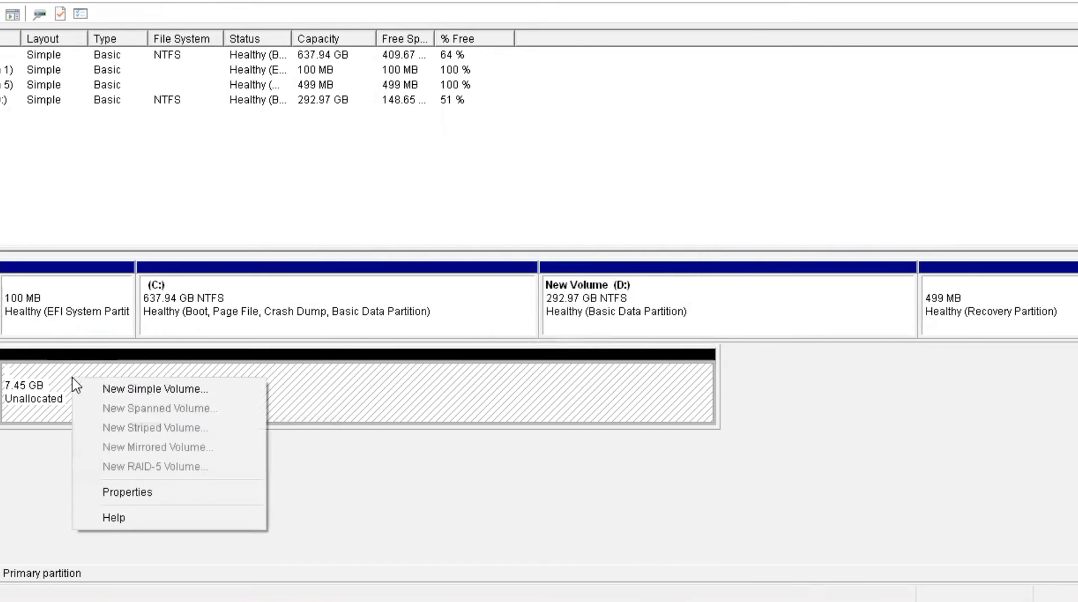
left_click(99, 388)
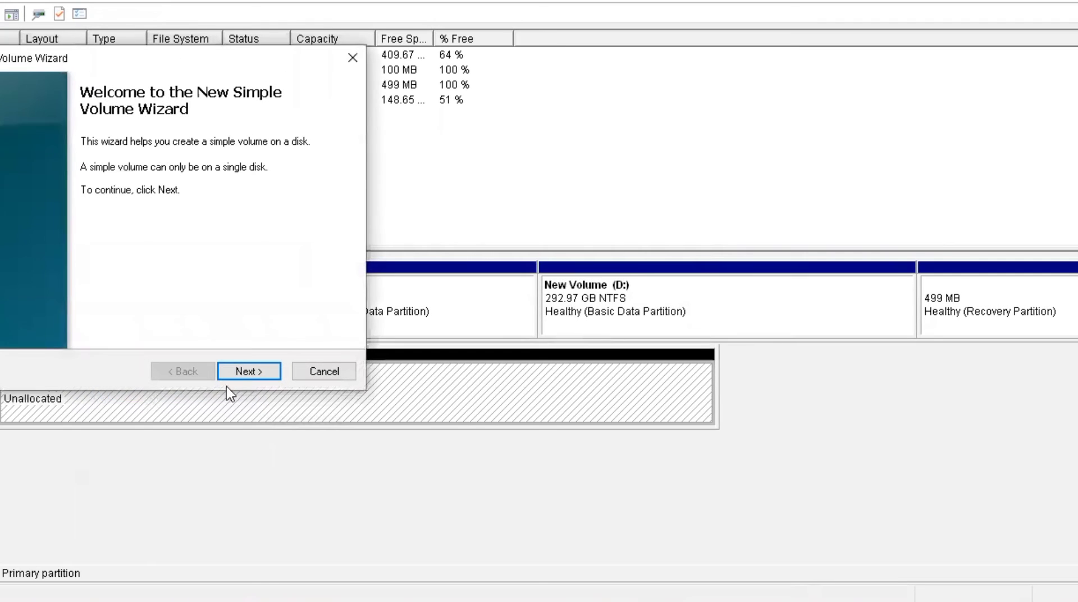
left_click(254, 376)
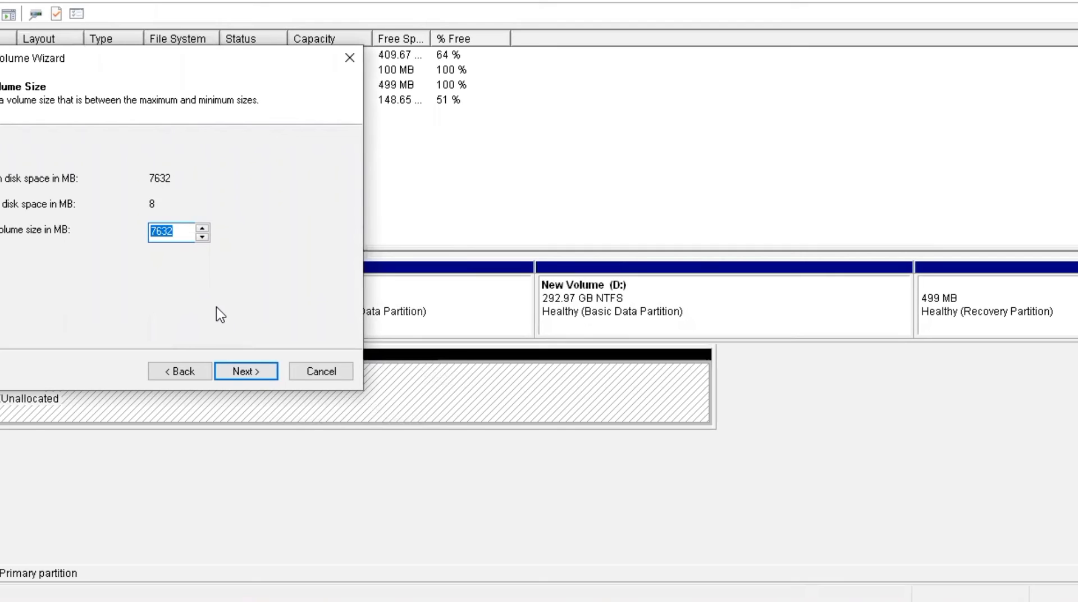
left_click(247, 372)
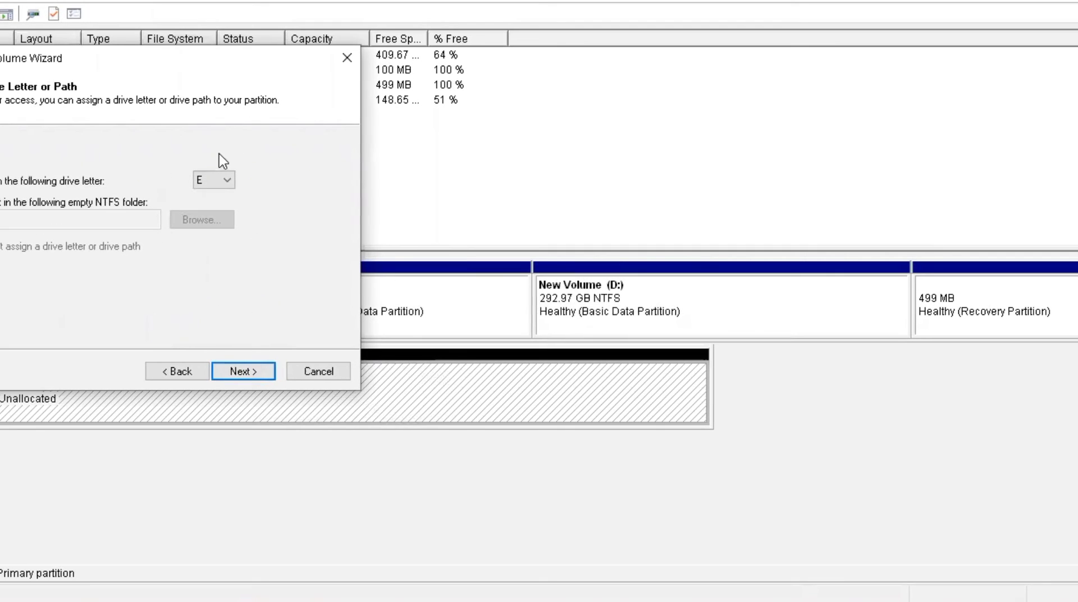
left_click(226, 373)
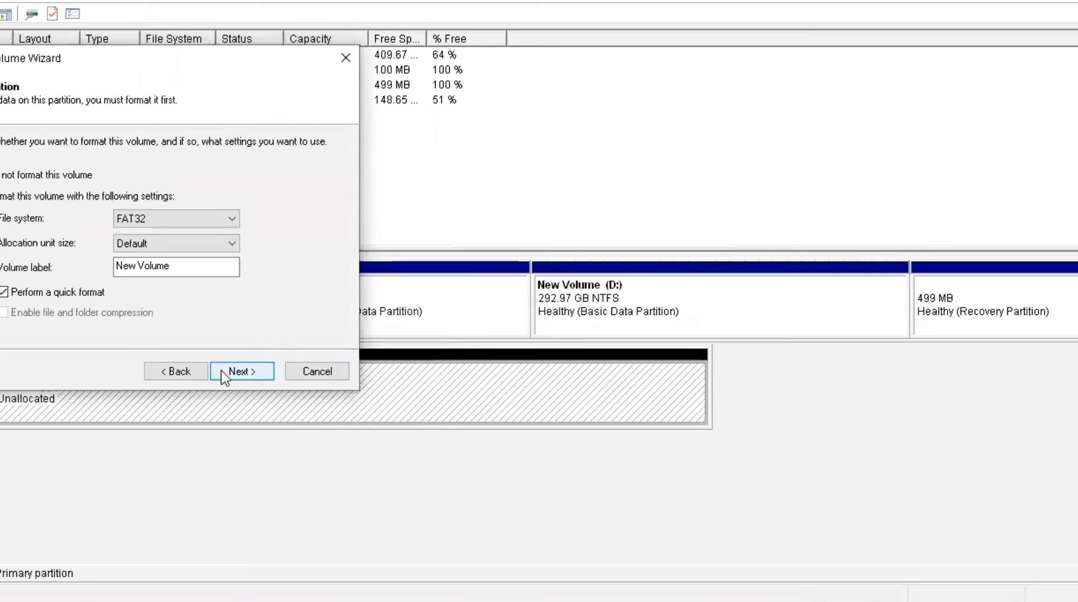
left_click(221, 370)
left_click(220, 369)
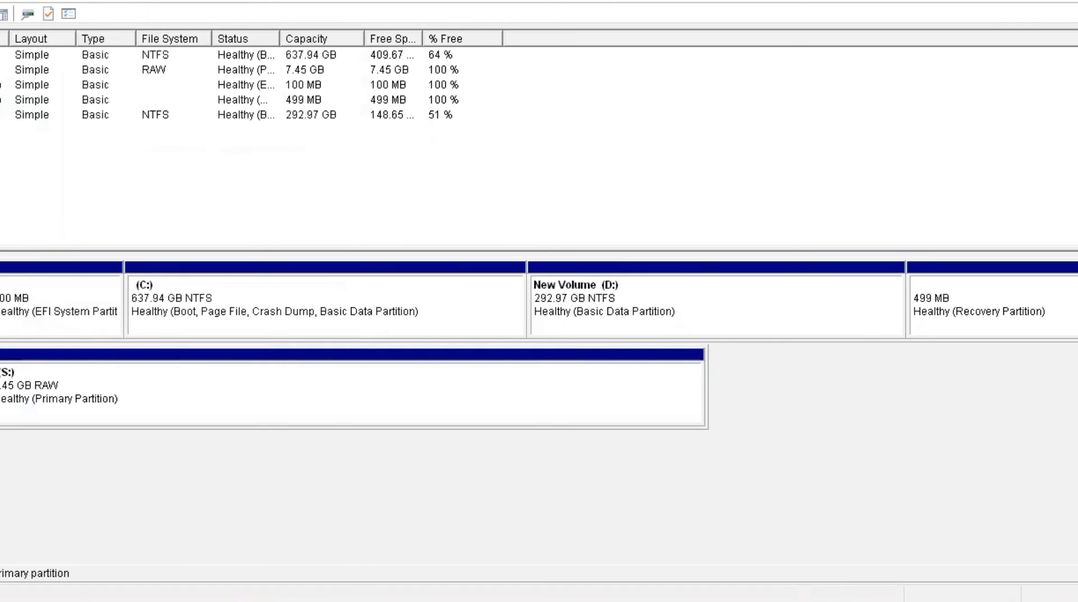
Switch to File Explorer and format the PEN_DRIVE (S:) drive with the offered format settings
left_click(33, 386)
left_click(323, 601)
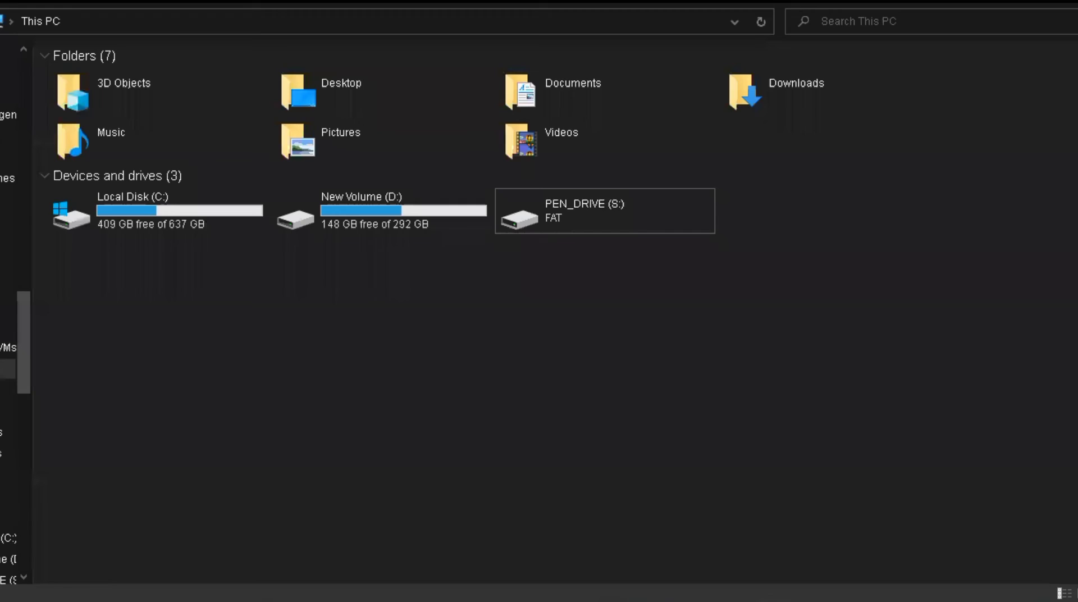
double_click(608, 212)
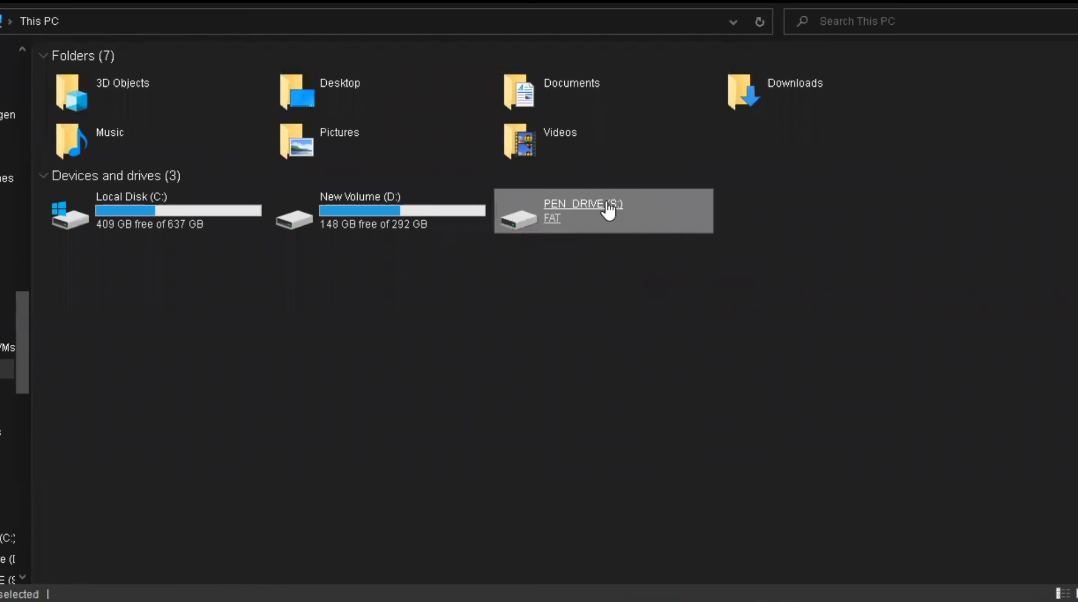
left_click(500, 306)
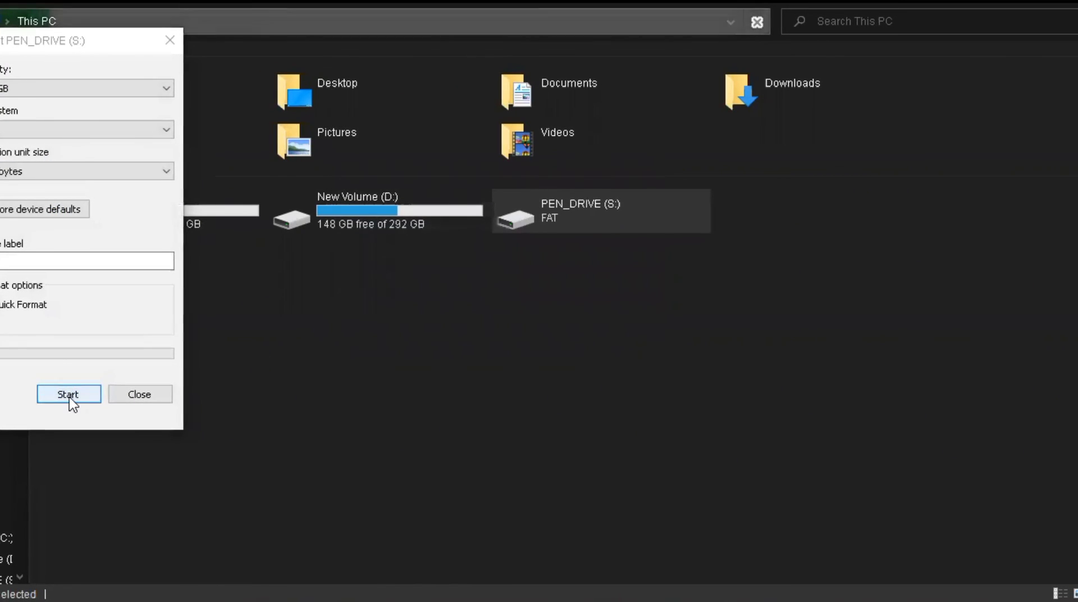
left_click(69, 395)
left_click(547, 289)
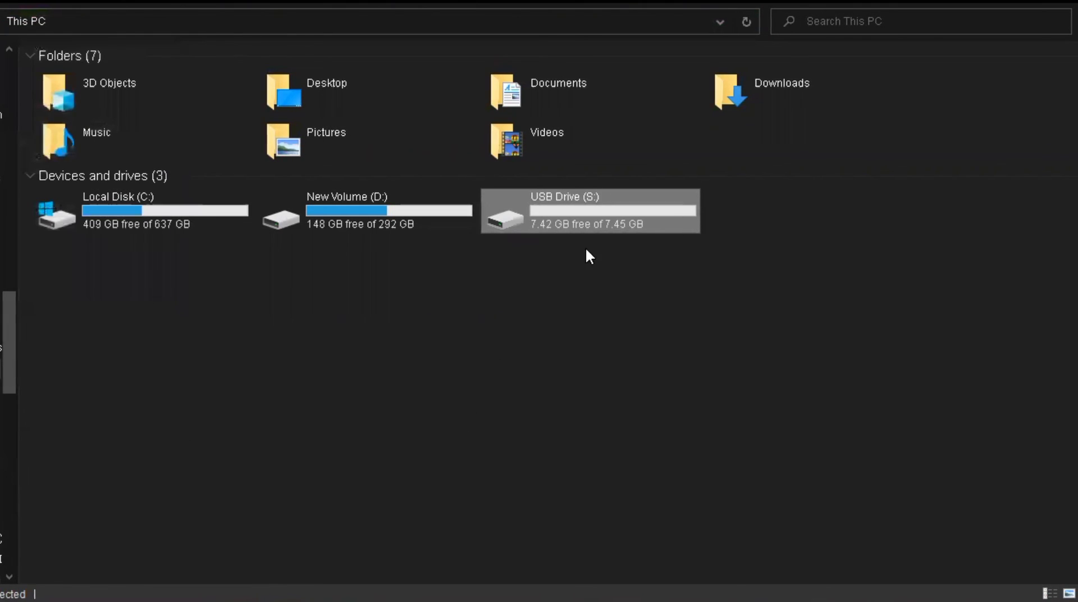
Check the capacity of USB Drive (S:) and open the drive to view its contents
left_click(584, 250)
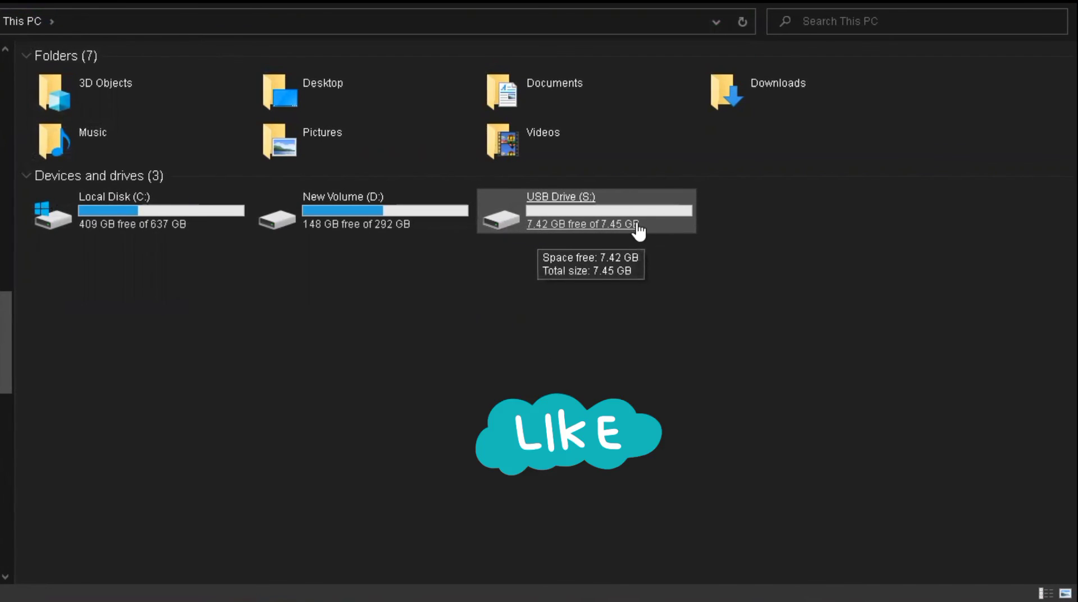
double_click(618, 219)
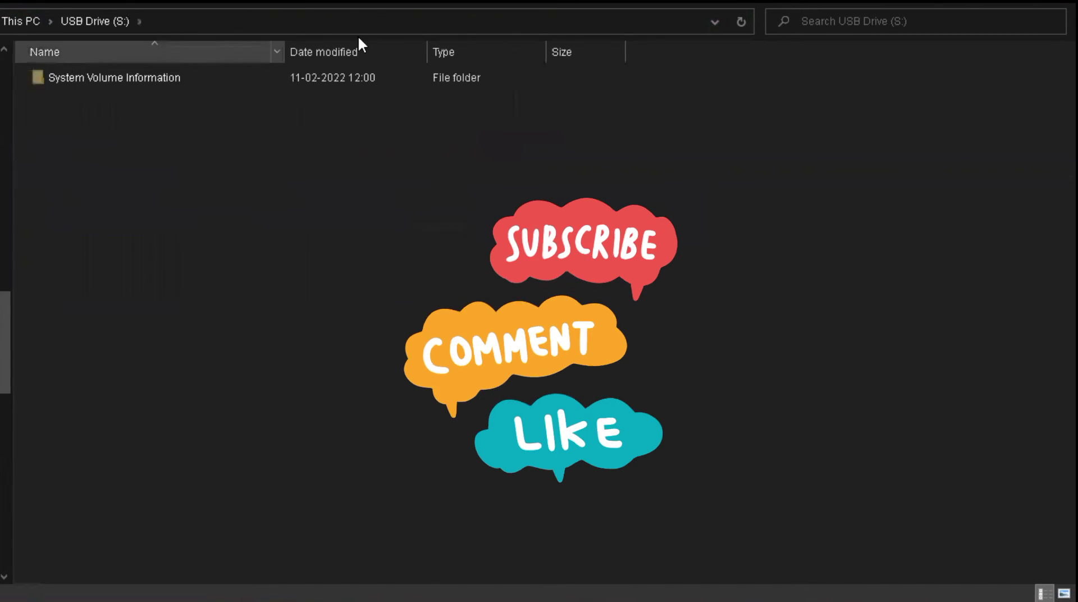